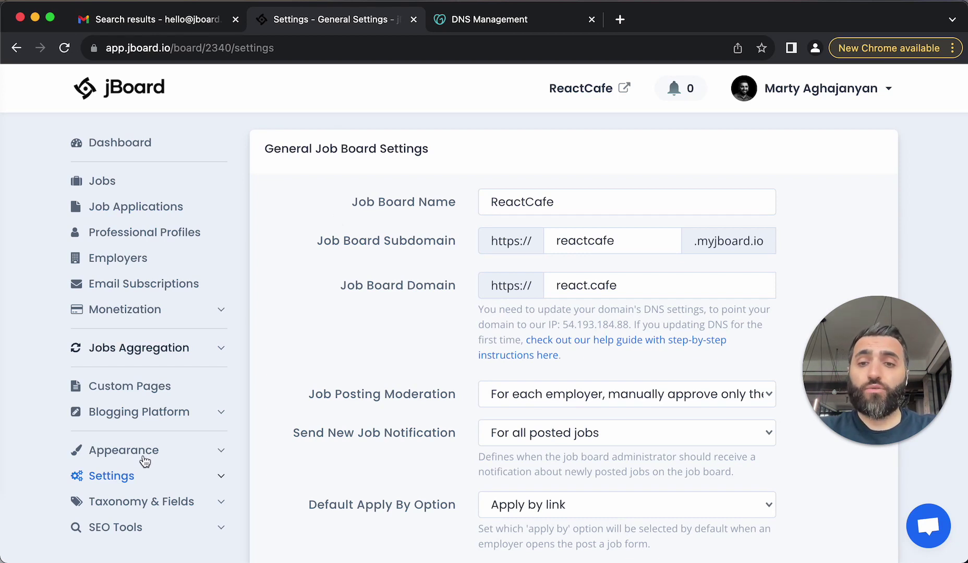
# Go to General Settings and find the Email Sending Profile Settings section
pyautogui.click(125, 486)
pyautogui.click(228, 503)
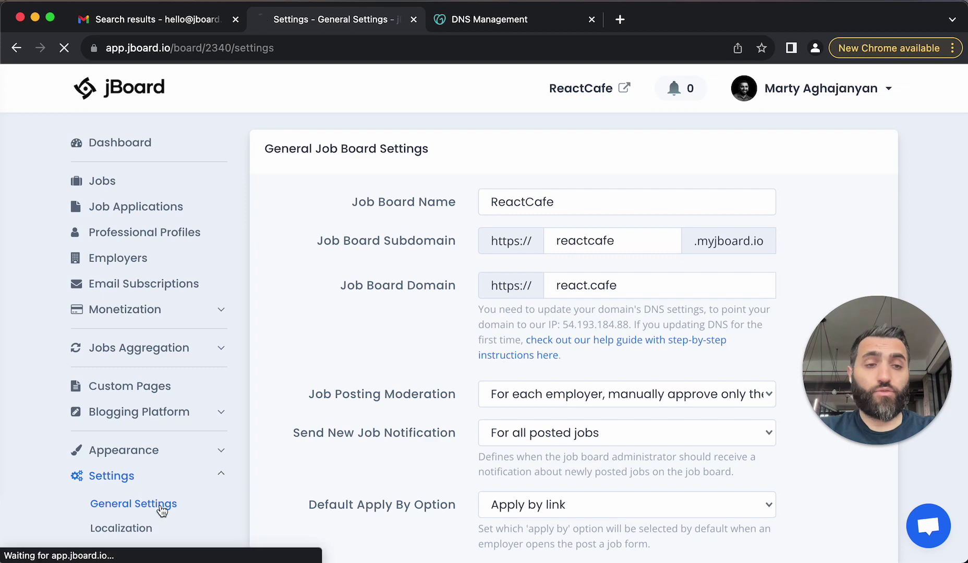
pyautogui.scroll(-15, 336, 423)
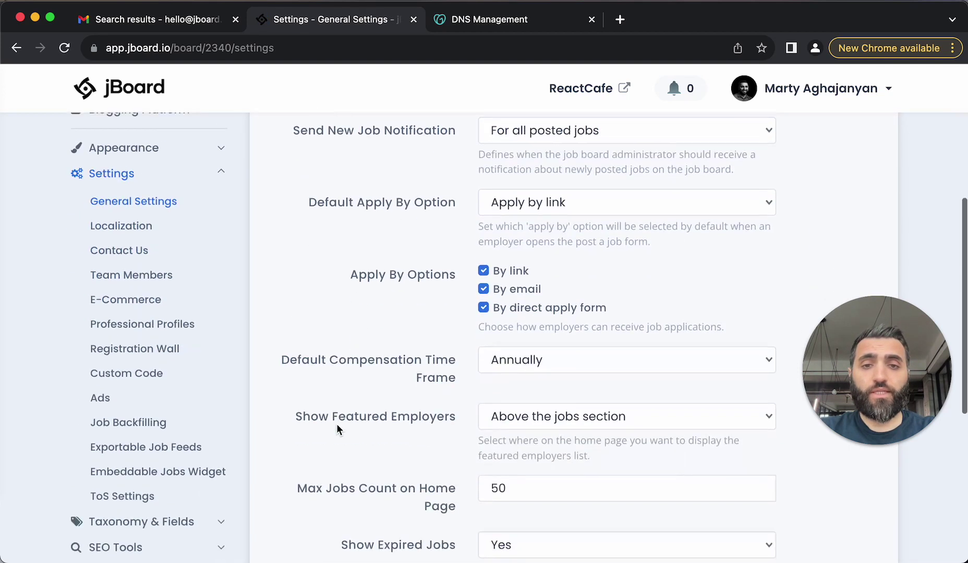
pyautogui.moveTo(276, 381); pyautogui.dragTo(441, 385)
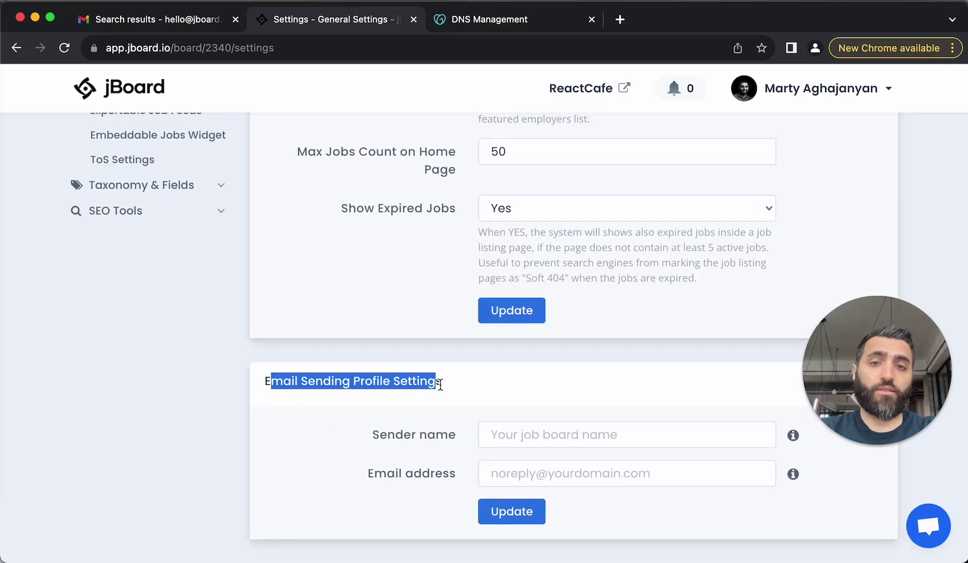
pyautogui.click(514, 443)
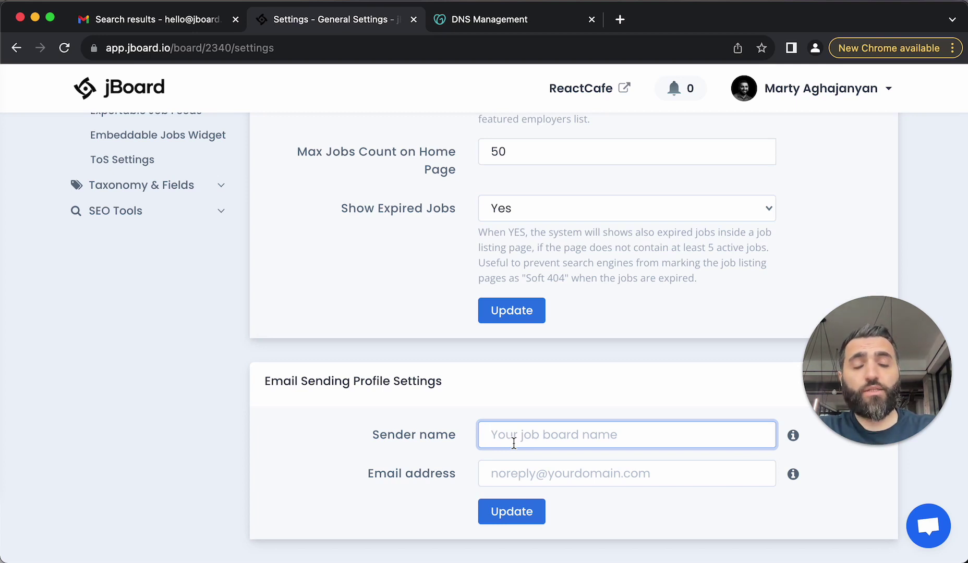
pyautogui.write('React.')
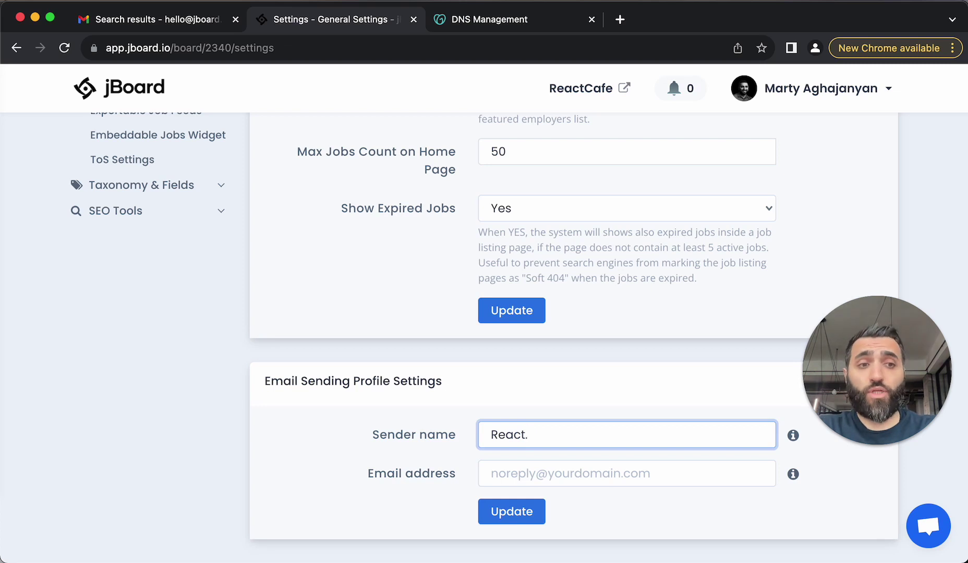
pyautogui.write('Cafe')
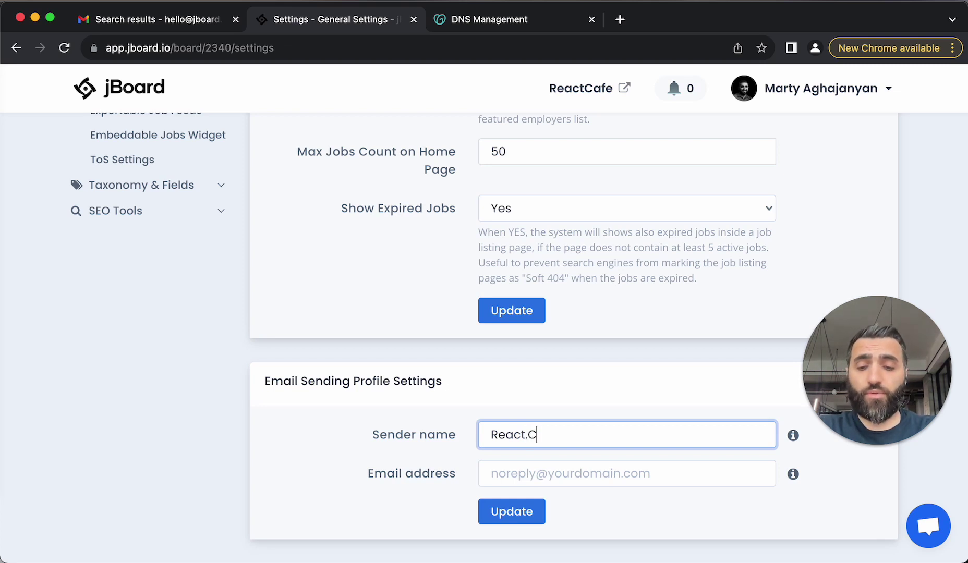
pyautogui.click(510, 476)
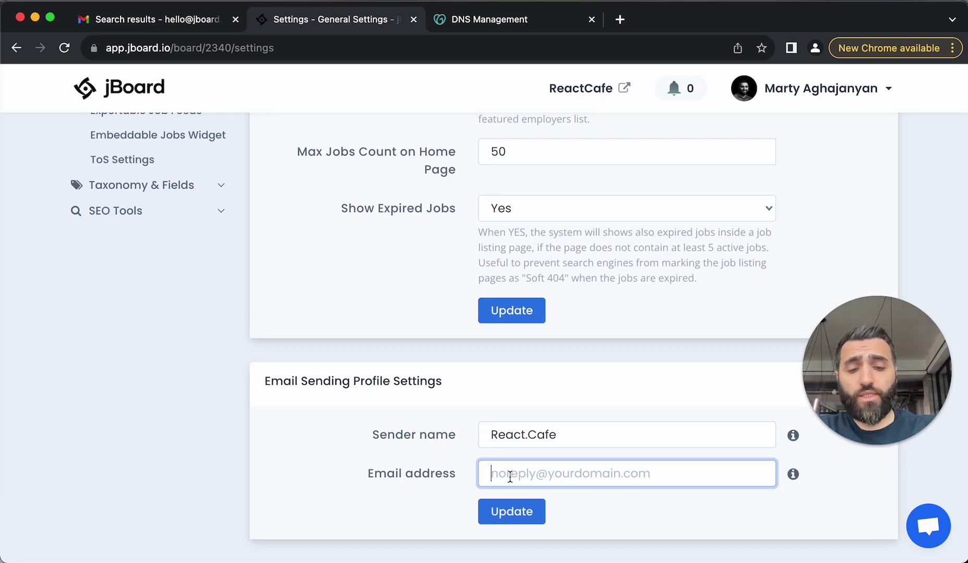
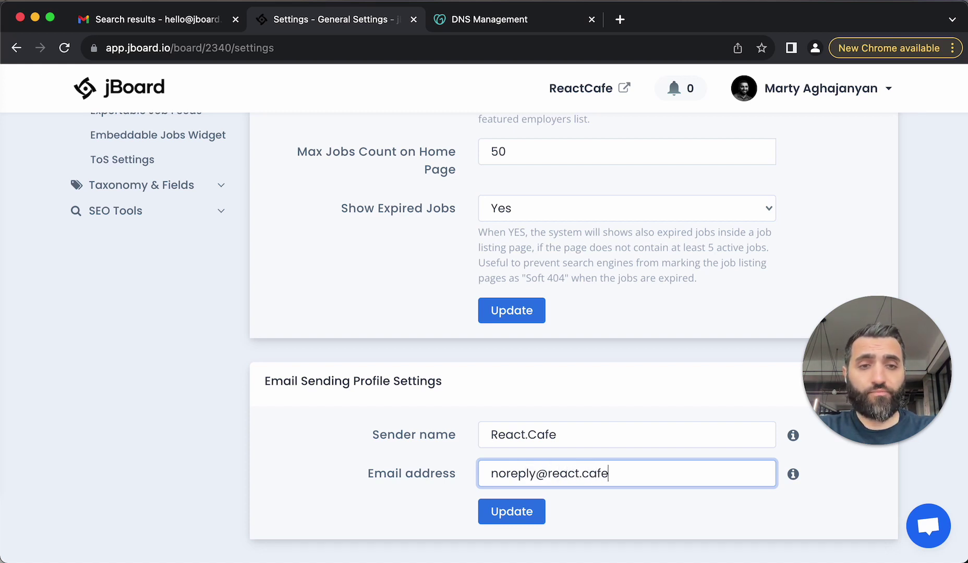
pyautogui.click(522, 521)
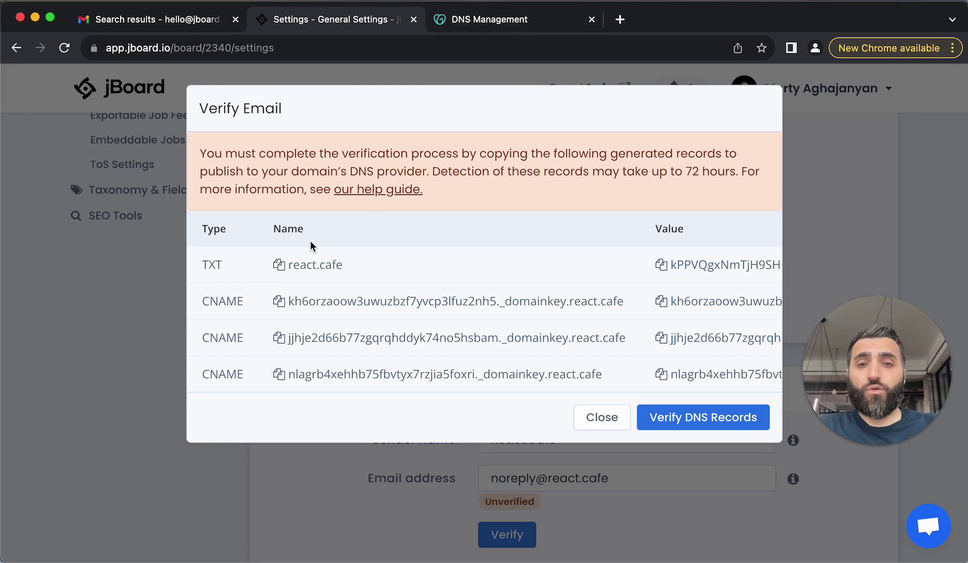
pyautogui.click(488, 23)
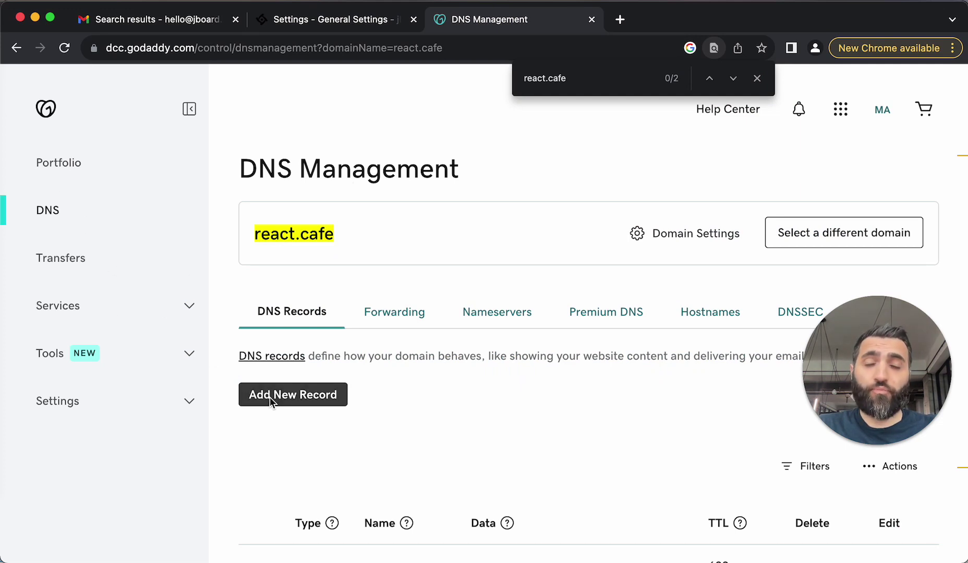
# Add a new TXT record in GoDaddy named react.cafe, copied from jBoard
pyautogui.hotkey('ctrl', 'shift', 'Tab')
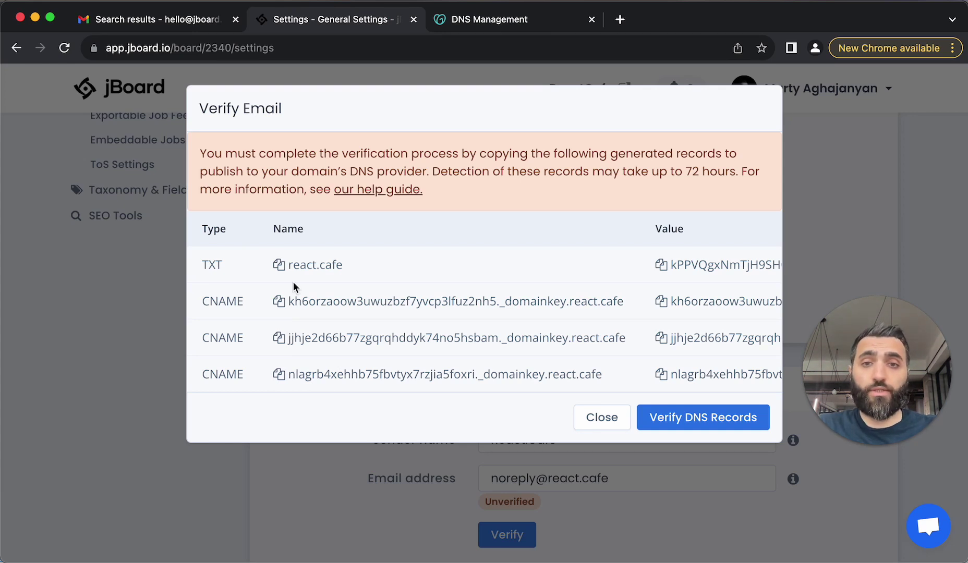
pyautogui.click(279, 264)
pyautogui.hotkey('ctrl', 'Tab')
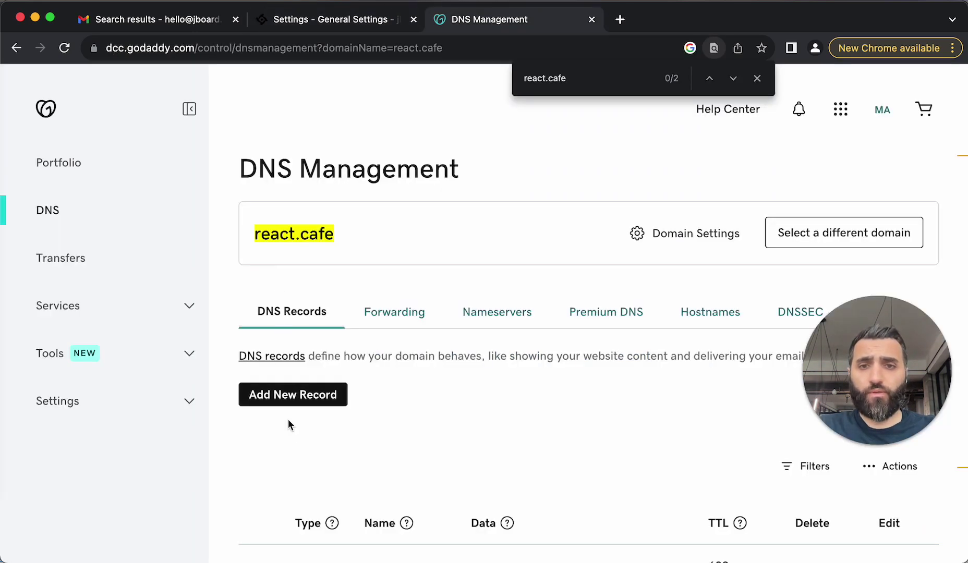
pyautogui.click(290, 397)
pyautogui.click(290, 496)
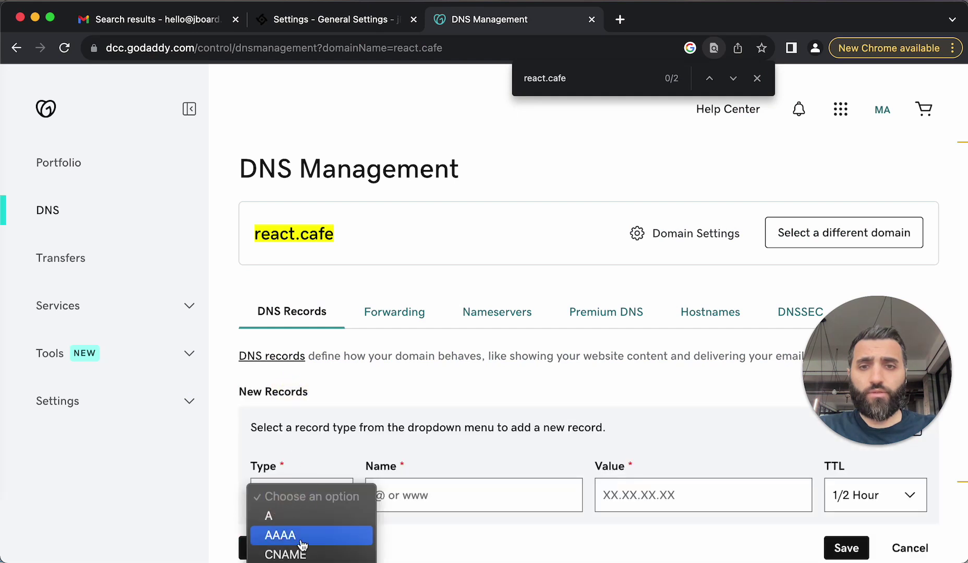
pyautogui.press('t')
pyautogui.press('Return')
pyautogui.click(438, 495)
pyautogui.press('super+v')
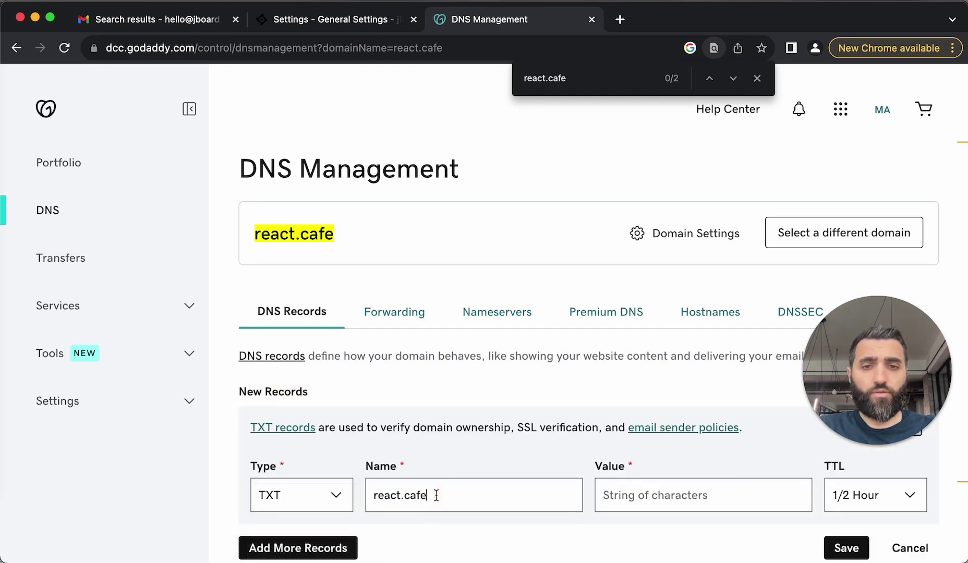
# Fill the TXT record's value with jBoard's verification token
pyautogui.hotkey('ctrl', 'shift', 'Tab')
pyautogui.click(662, 266)
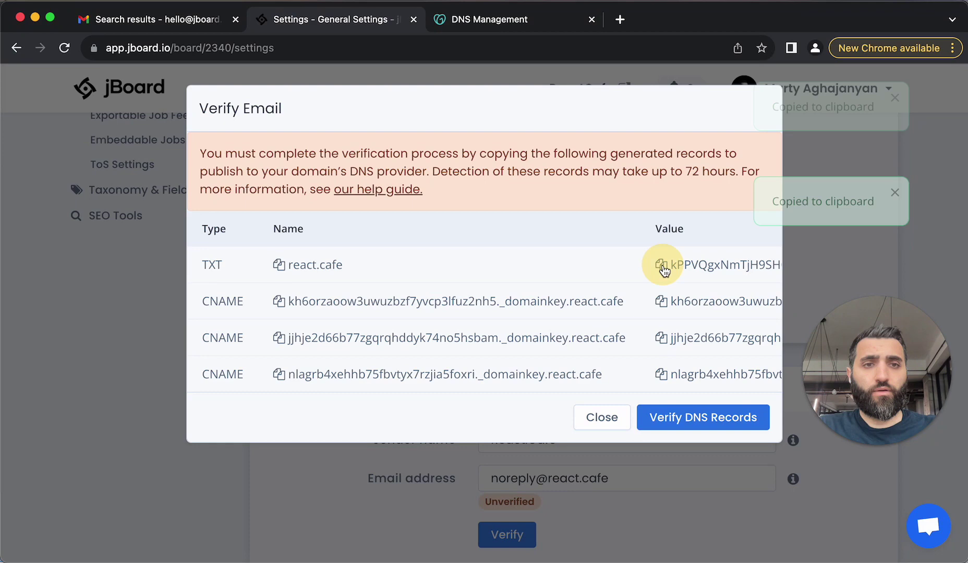
pyautogui.hotkey('ctrl', 'Tab')
pyautogui.press('super+v')
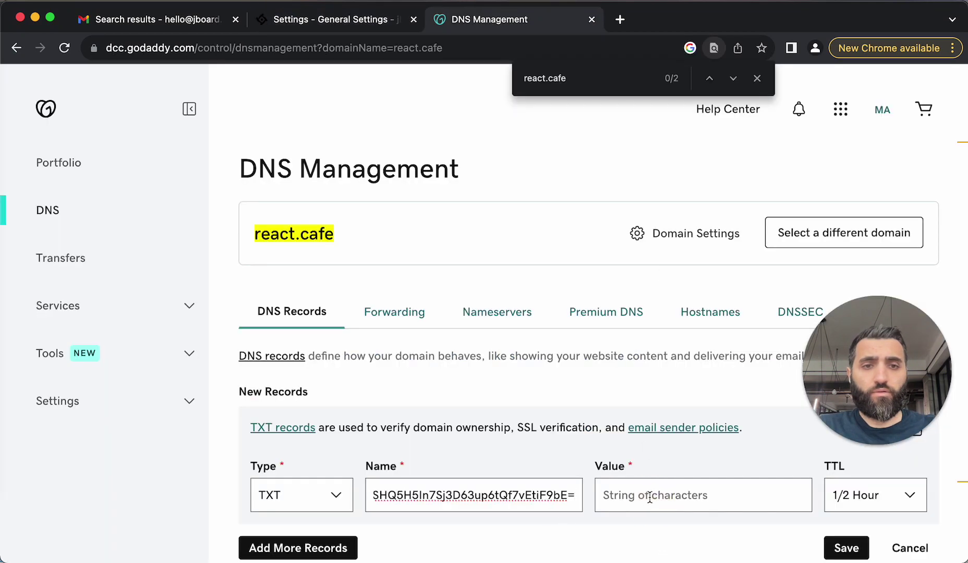
pyautogui.press('super+z')
pyautogui.click(650, 498)
pyautogui.press('super+v')
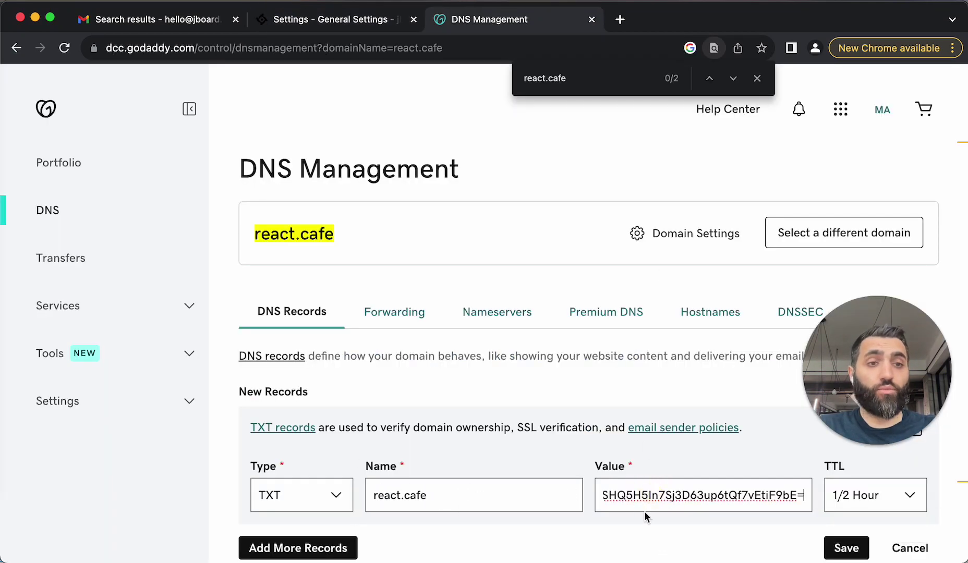
pyautogui.scroll(-2, 644, 511)
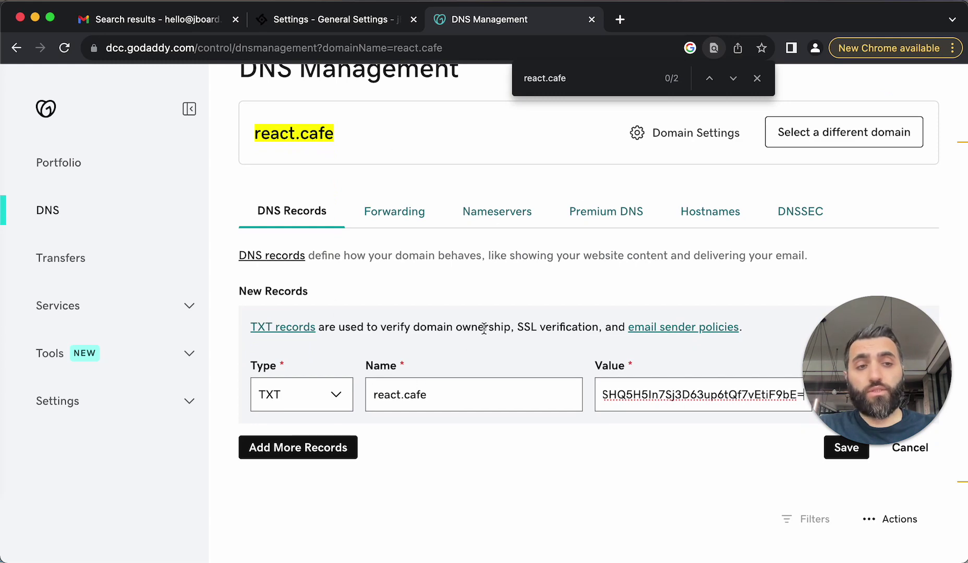
# Cross-check the three CNAME records against jBoard's verification list
pyautogui.hotkey('ctrl', 'shift', 'Tab')
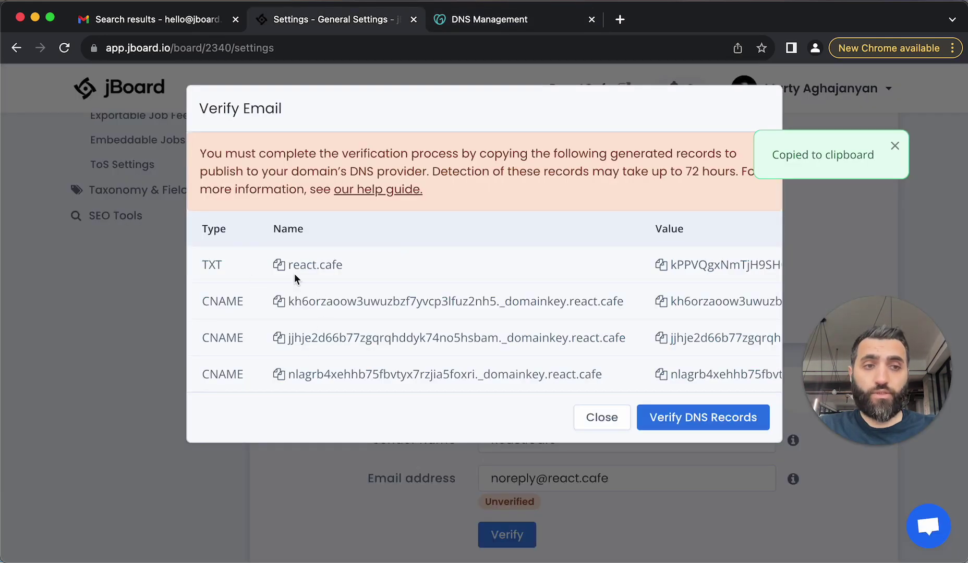
pyautogui.hotkey('ctrl', 'Tab')
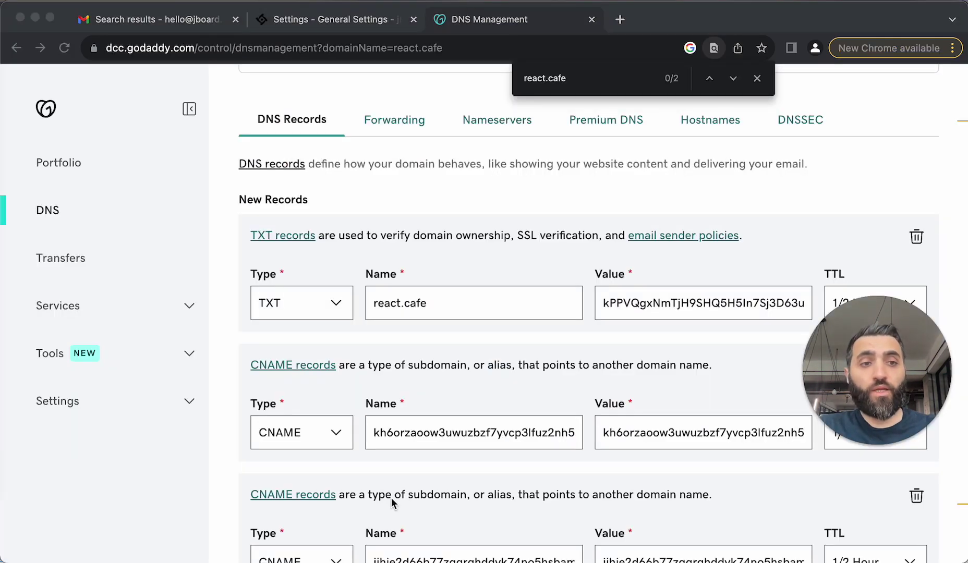
pyautogui.scroll(-3, 626, 493)
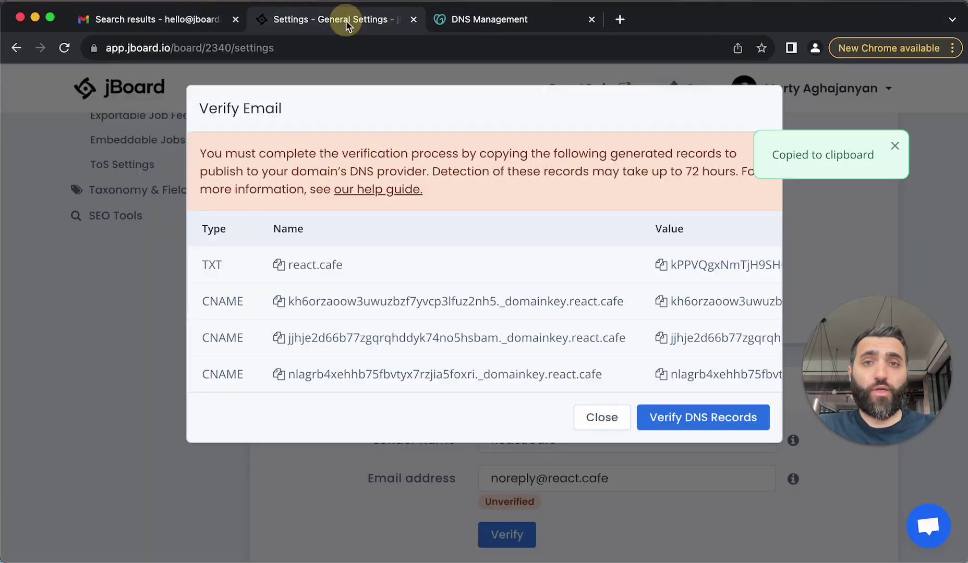
pyautogui.click(347, 22)
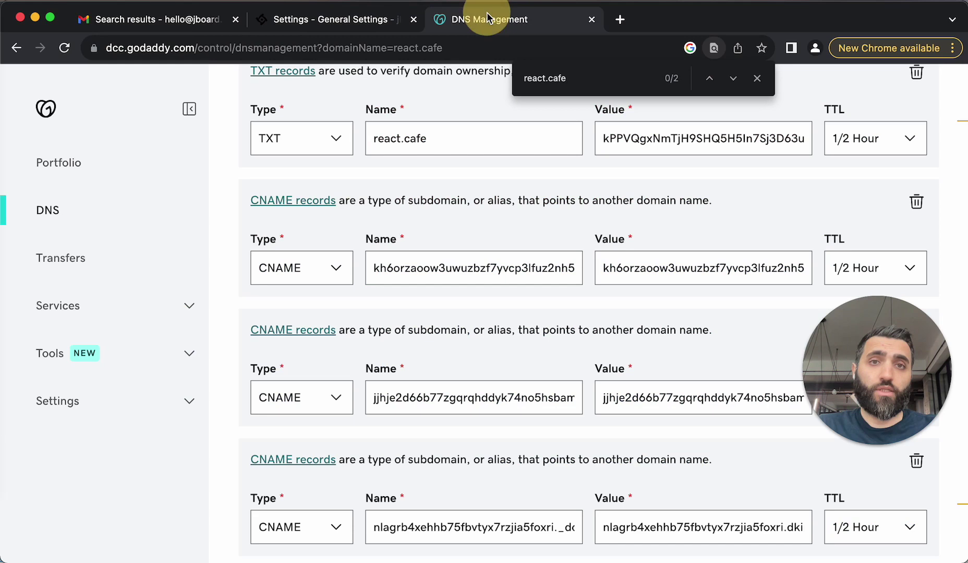
pyautogui.click(482, 16)
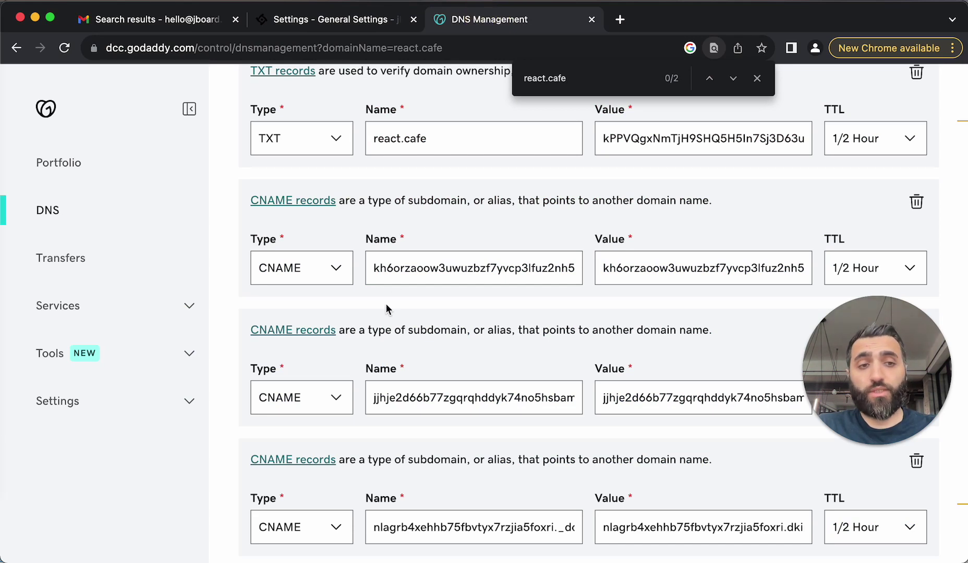
# Save all new DNS records and check the first CNAME name's domain suffix in jBoard
pyautogui.scroll(-3, 386, 309)
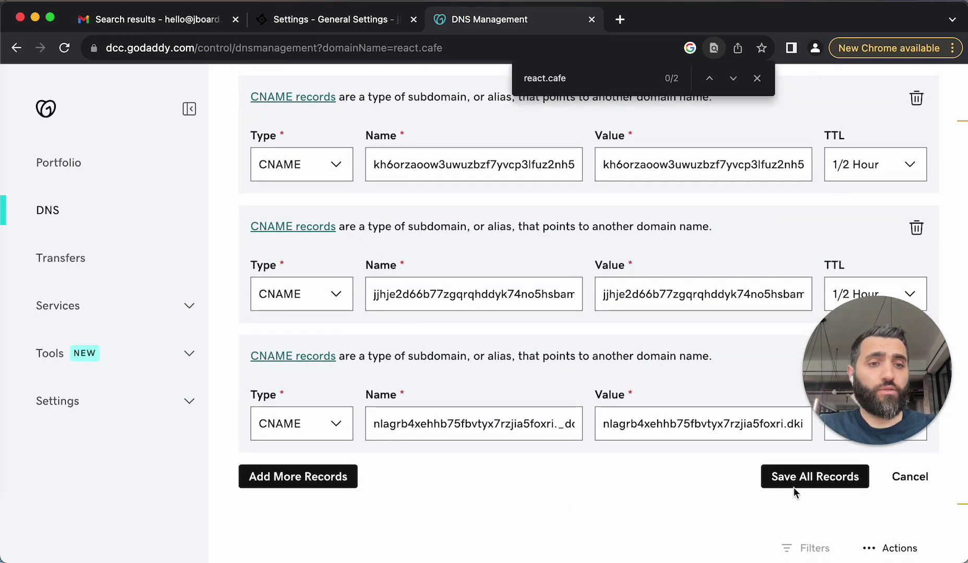
pyautogui.click(807, 481)
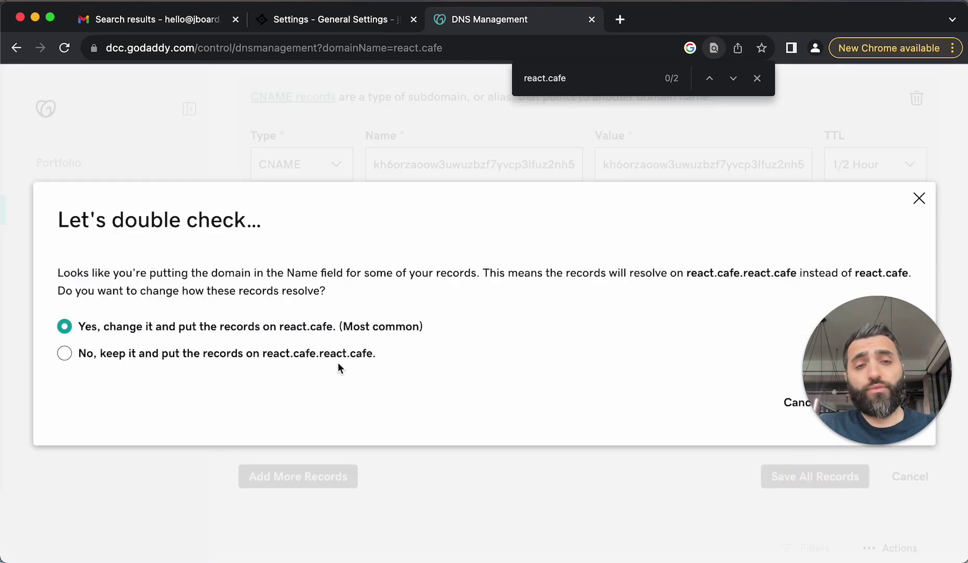
pyautogui.click(316, 30)
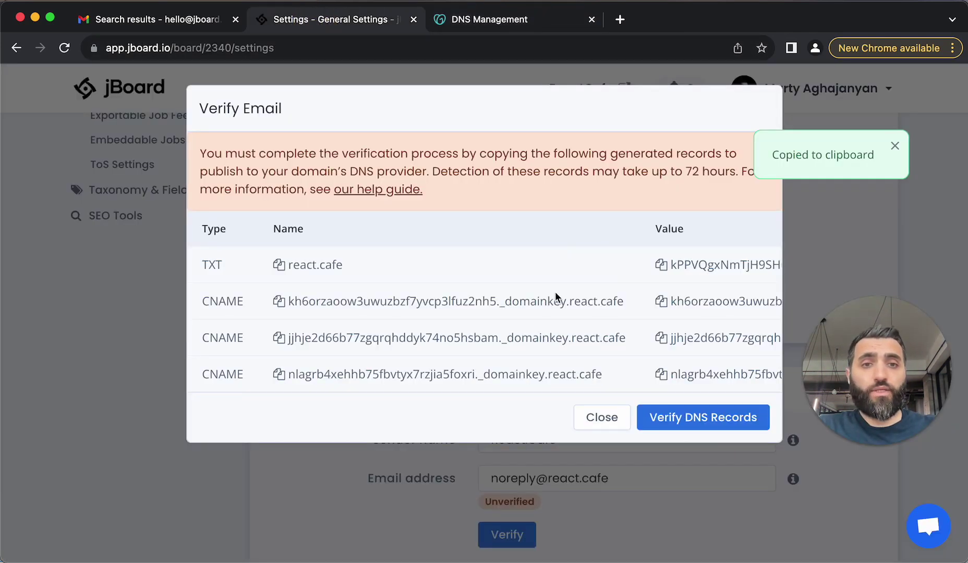
pyautogui.moveTo(564, 303); pyautogui.dragTo(626, 302)
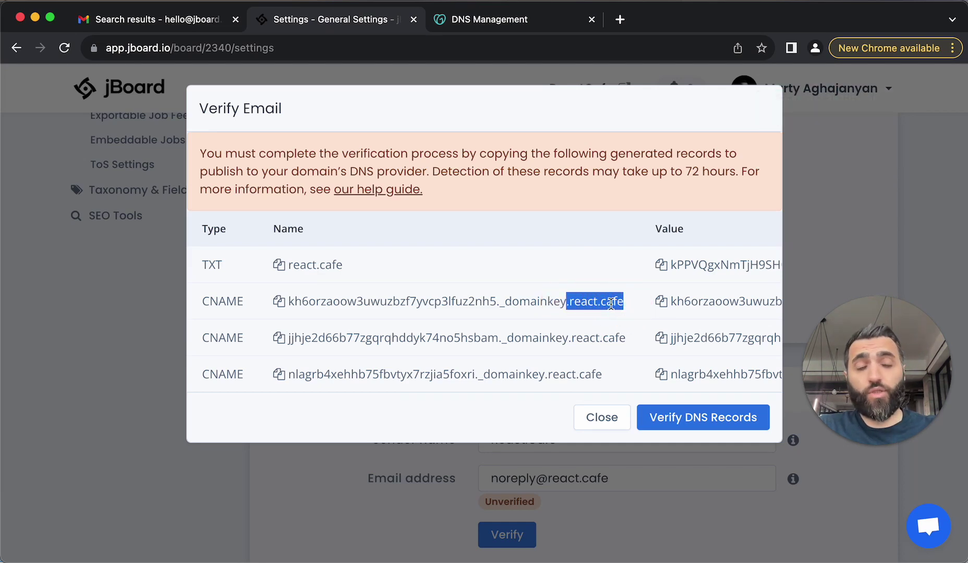
# Keep the records on react.cafe rather than react.cafe.react.cafe and save them
pyautogui.hotkey('ctrl', 'Tab')
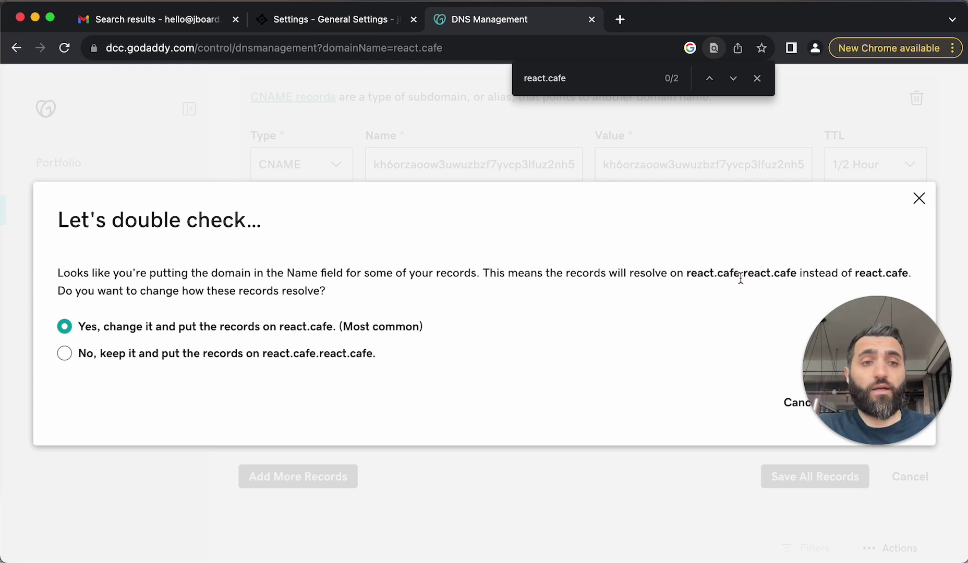
pyautogui.moveTo(740, 271); pyautogui.dragTo(794, 278)
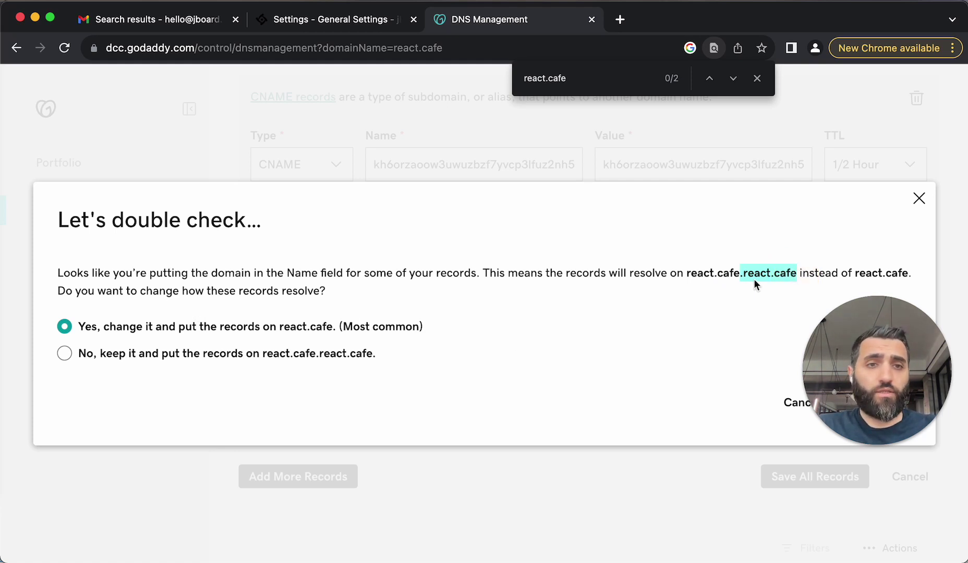
pyautogui.moveTo(686, 273); pyautogui.dragTo(791, 272)
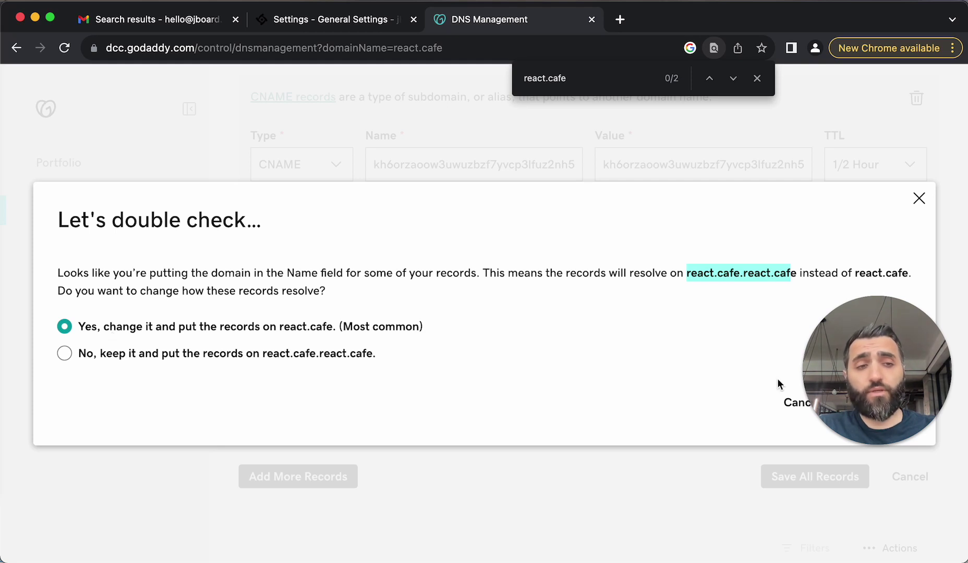
pyautogui.moveTo(852, 374); pyautogui.dragTo(851, 300)
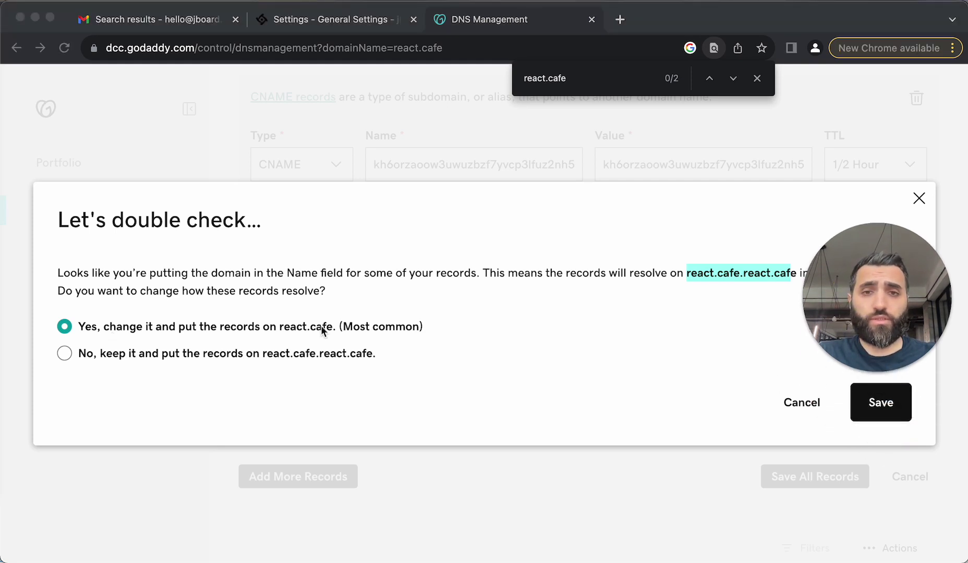
pyautogui.click(703, 273)
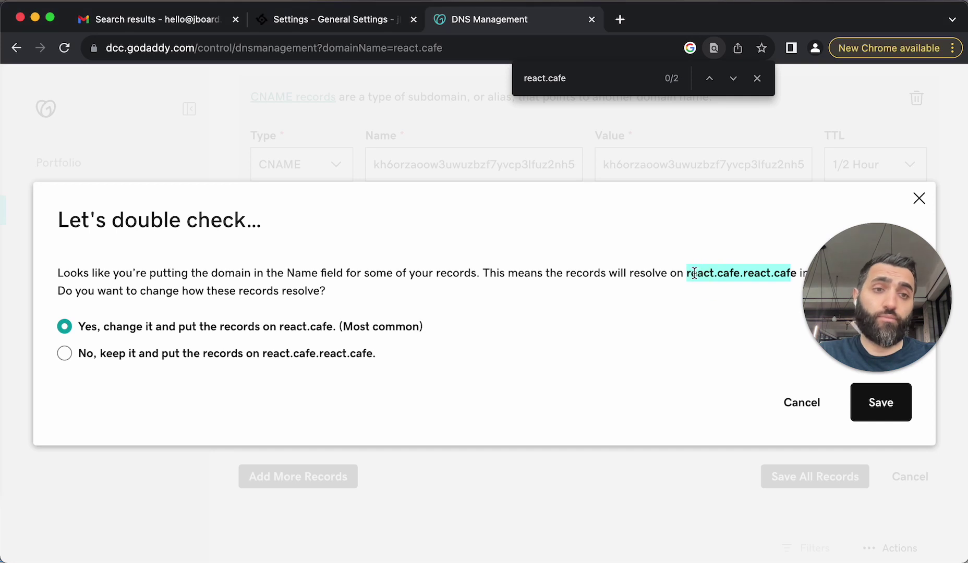
pyautogui.click(692, 272)
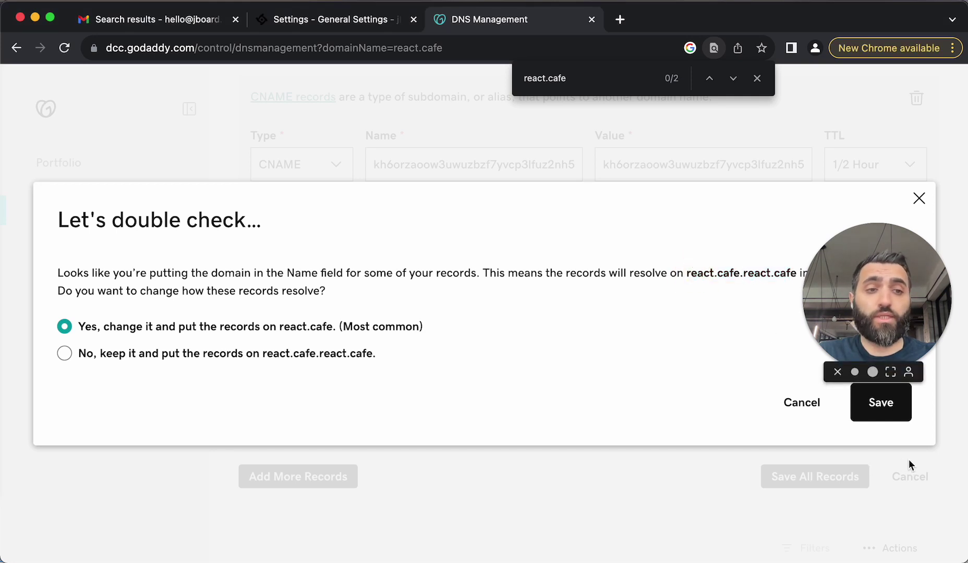
pyautogui.click(893, 410)
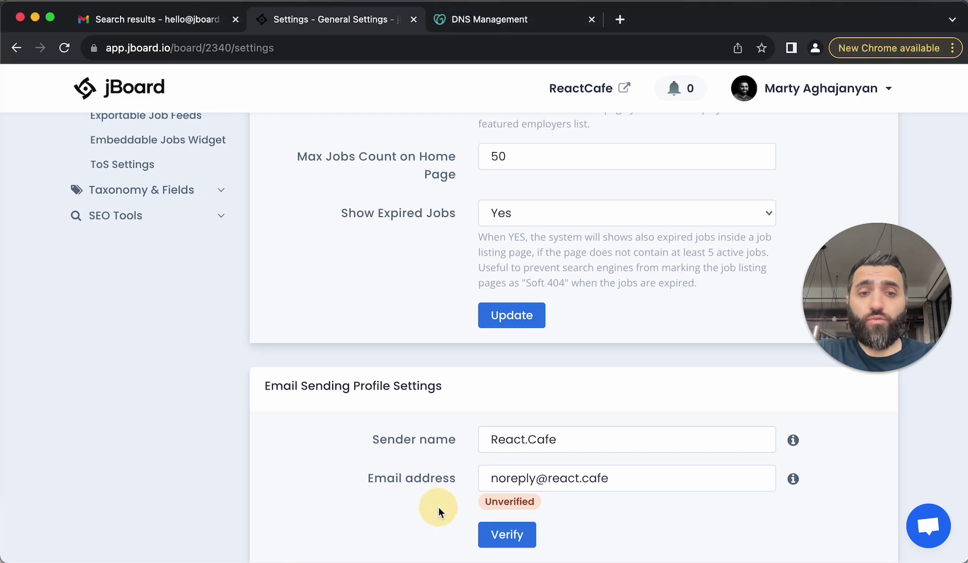
pyautogui.click(497, 535)
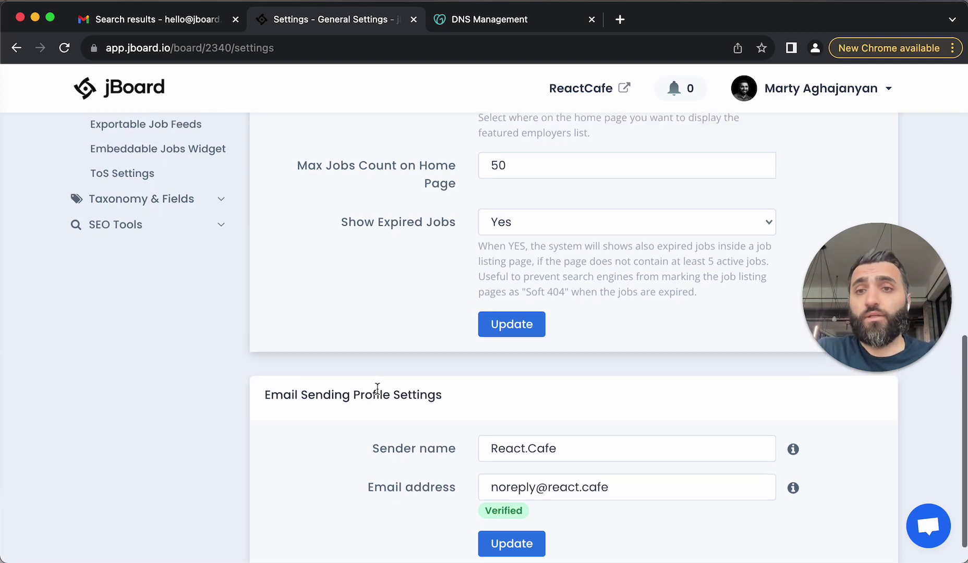
# Open the Employer Registered template under Appearance > Email Templates
pyautogui.scroll(6, 368, 397)
pyautogui.click(159, 154)
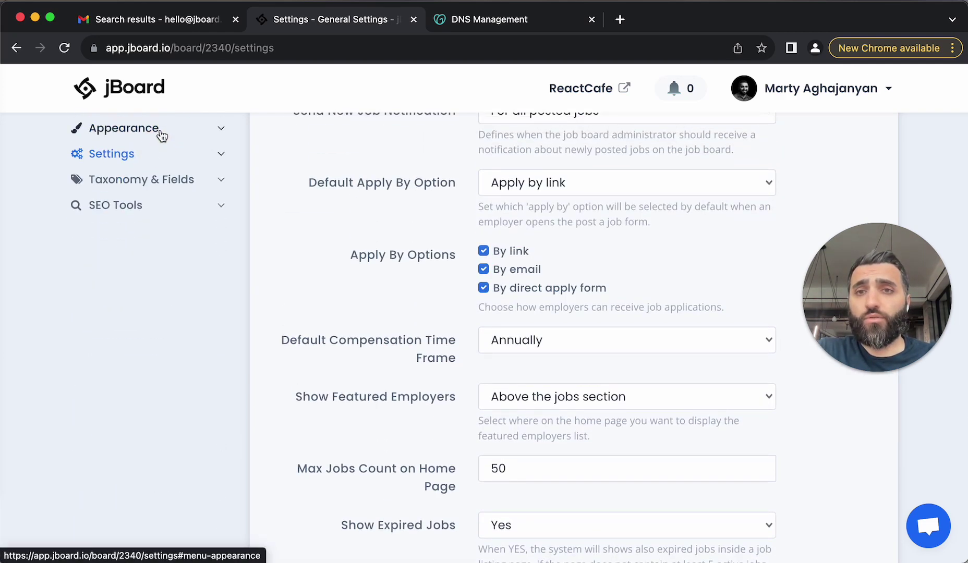
pyautogui.click(162, 134)
pyautogui.click(159, 255)
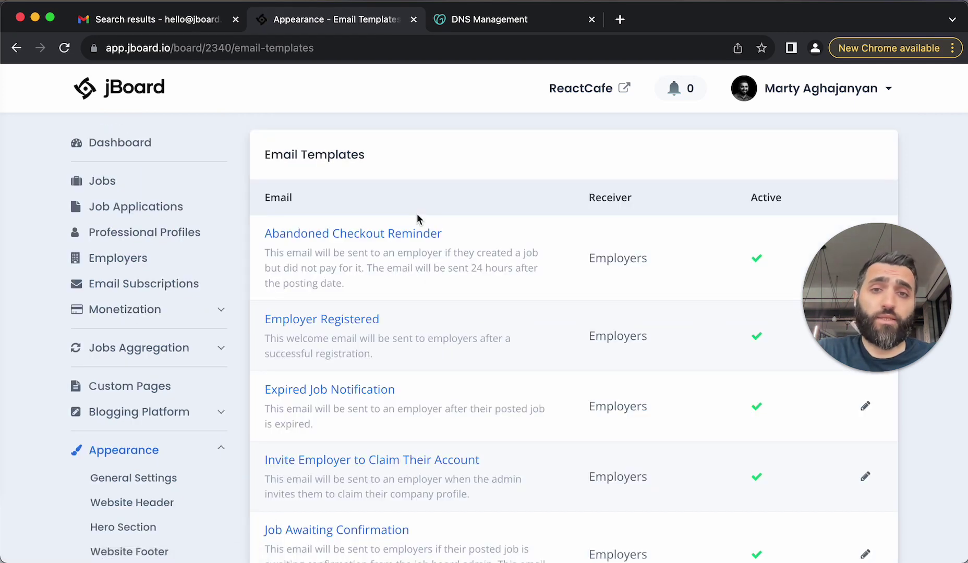
pyautogui.click(339, 319)
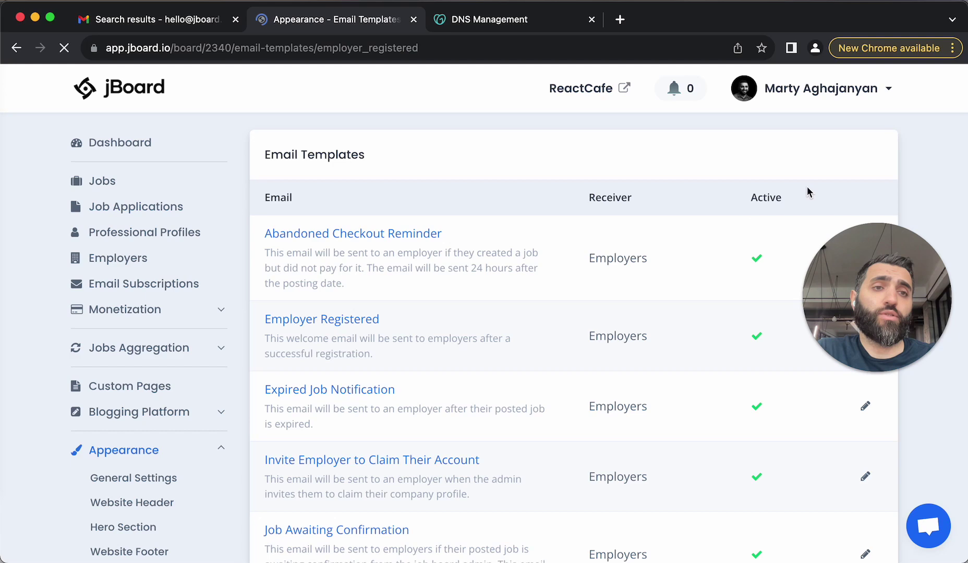
# Send a test of the template to the support address
pyautogui.click(832, 154)
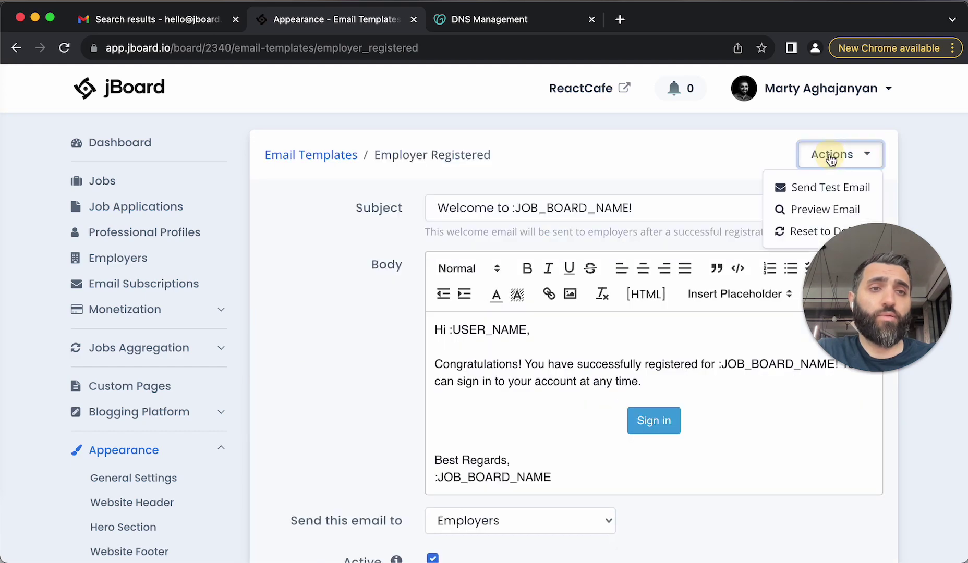
pyautogui.click(821, 190)
pyautogui.tripleClick(380, 198)
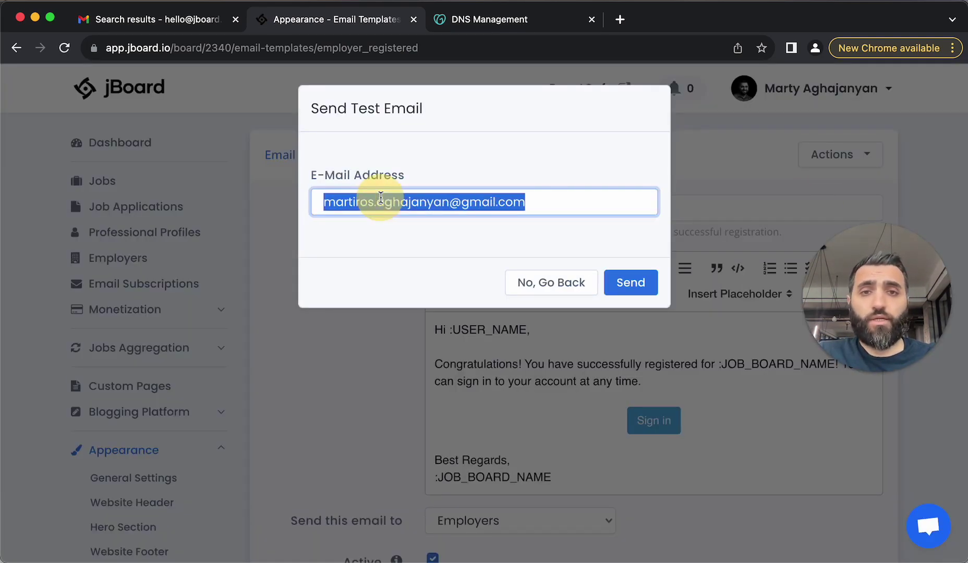
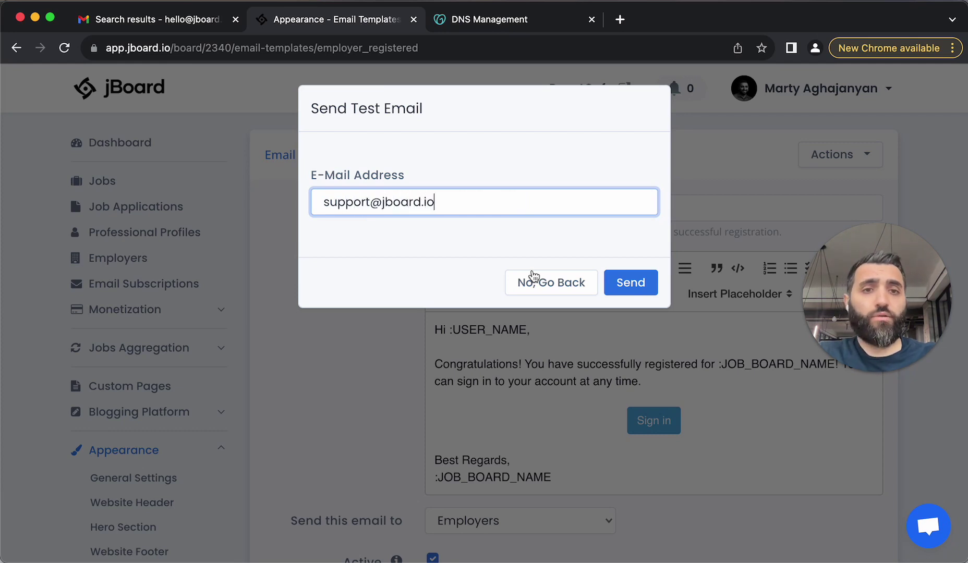
pyautogui.click(617, 284)
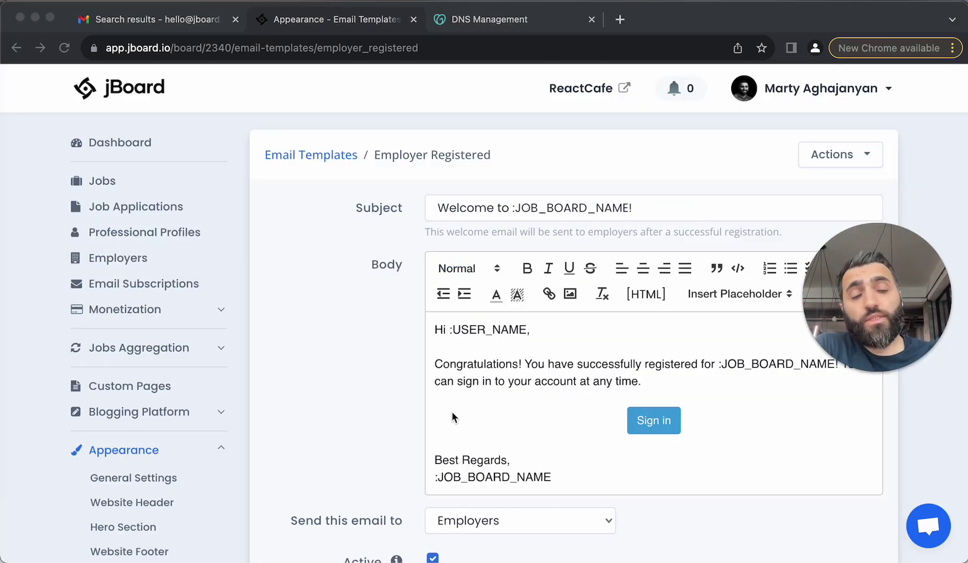
# Open '[TEST] Welcome to ReactCafe!' in Gmail, check its react.cafe sender, then return to jBoard
pyautogui.click(198, 17)
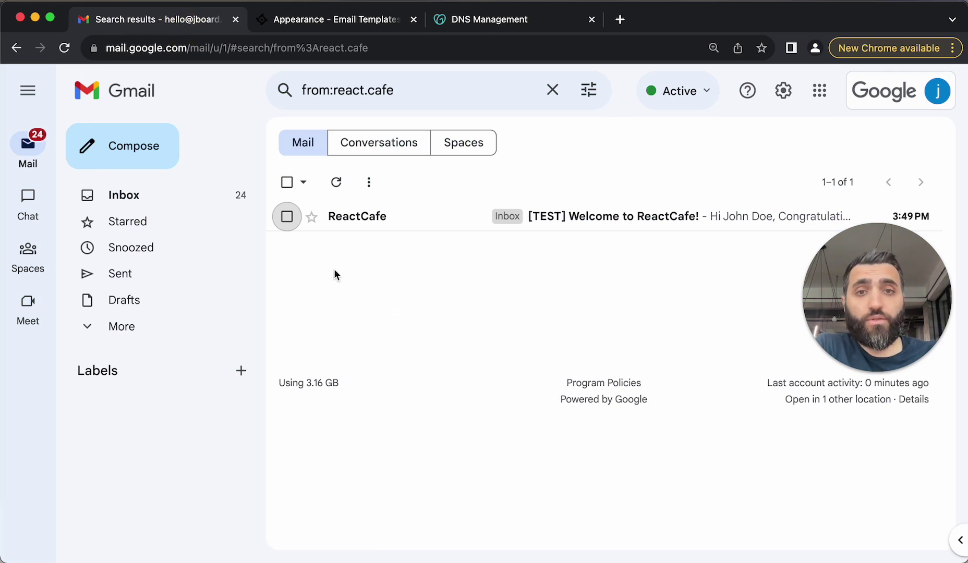
pyautogui.click(382, 225)
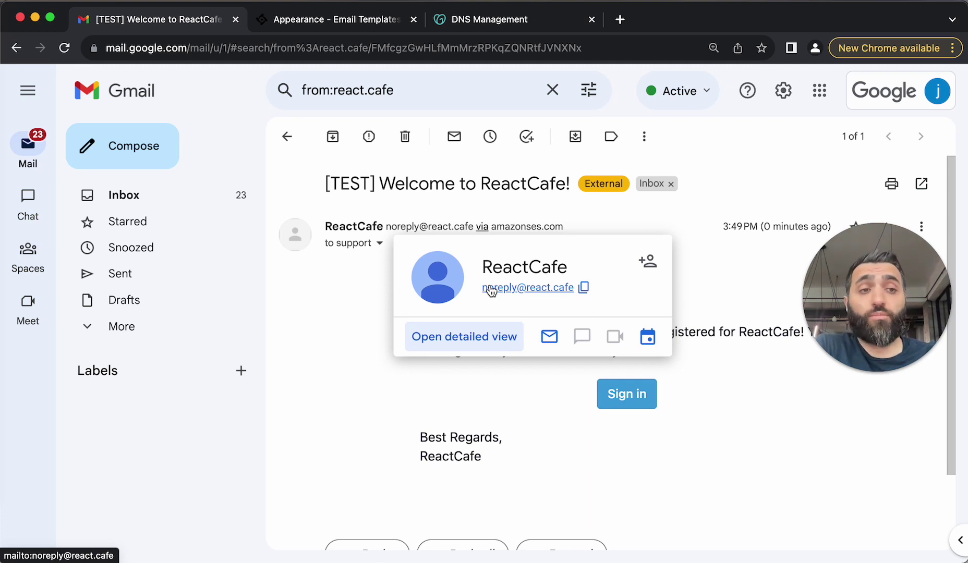
pyautogui.click(552, 292)
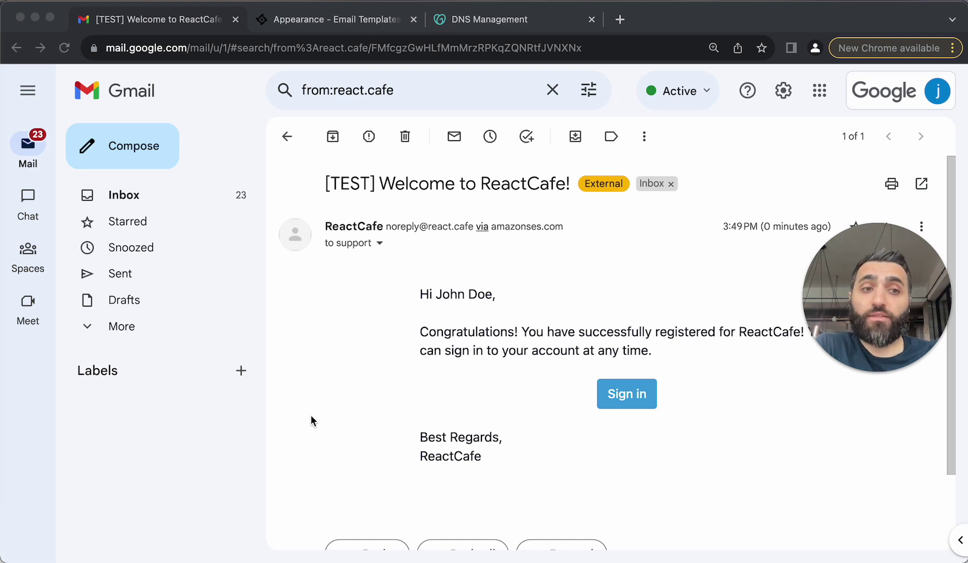
pyautogui.click(323, 19)
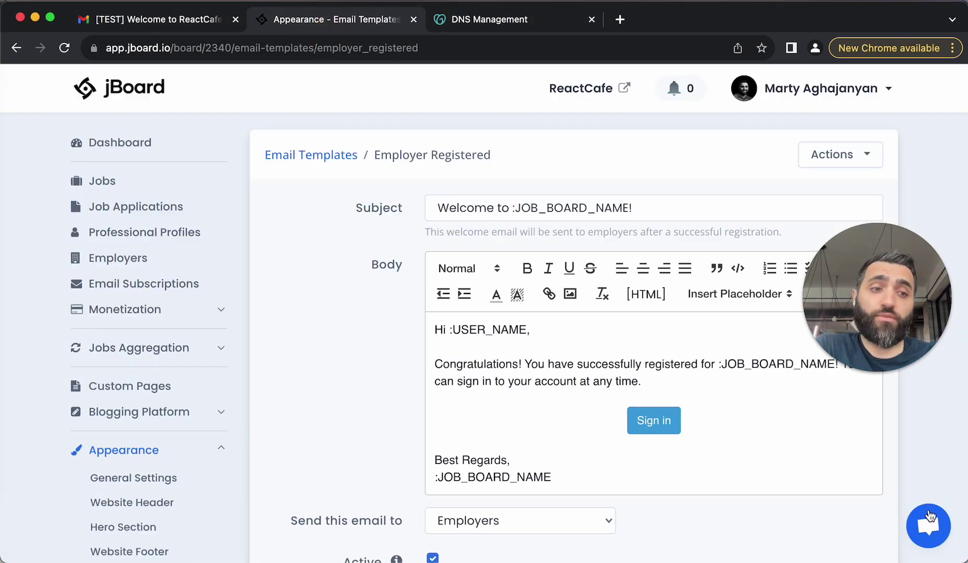